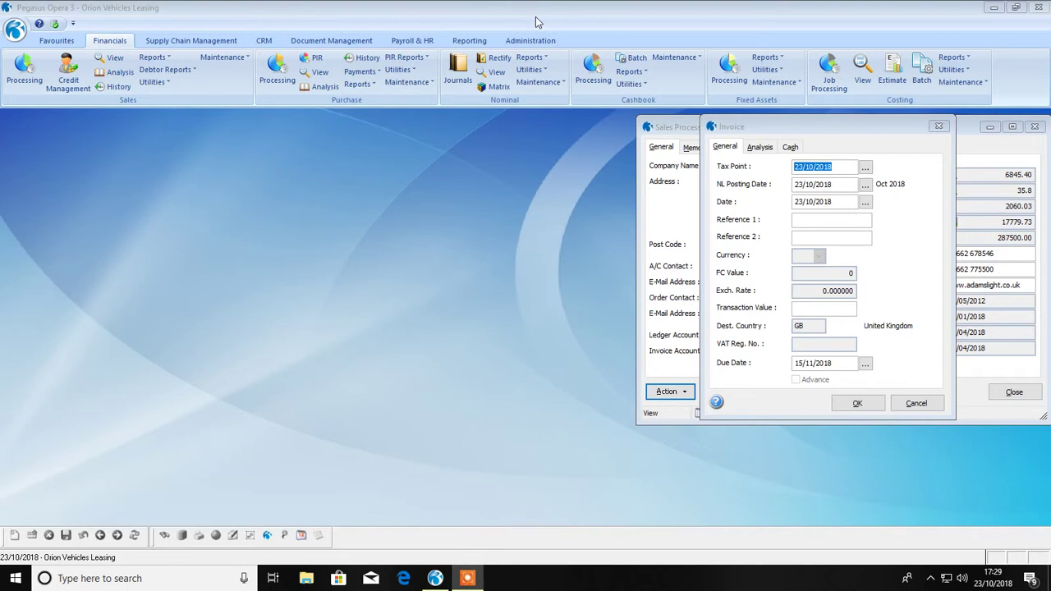
- Cancel the unposted sales invoice and close the Sales Processing form
click(546, 41)
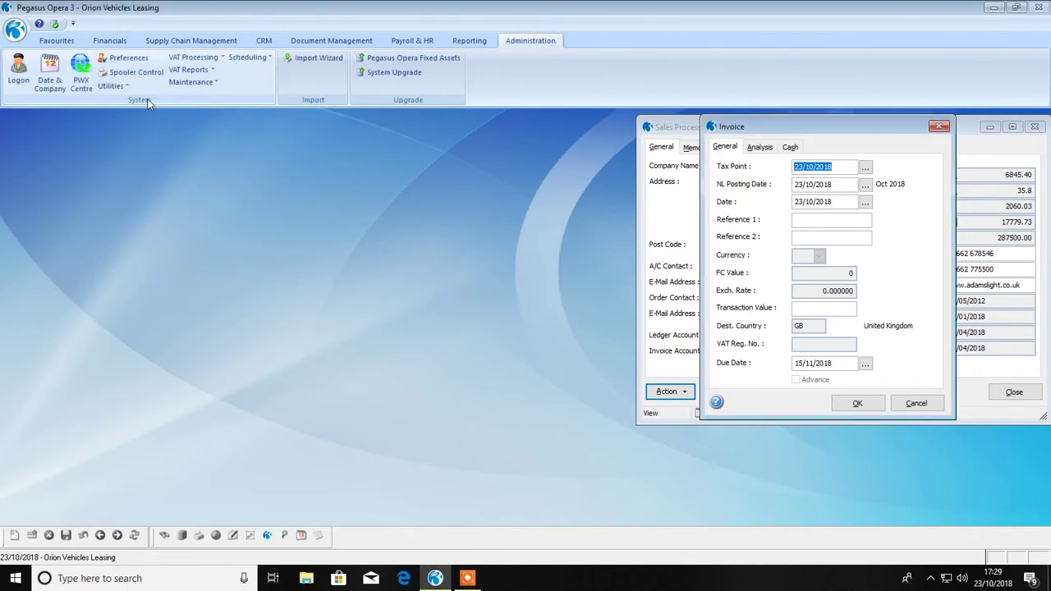
click(211, 59)
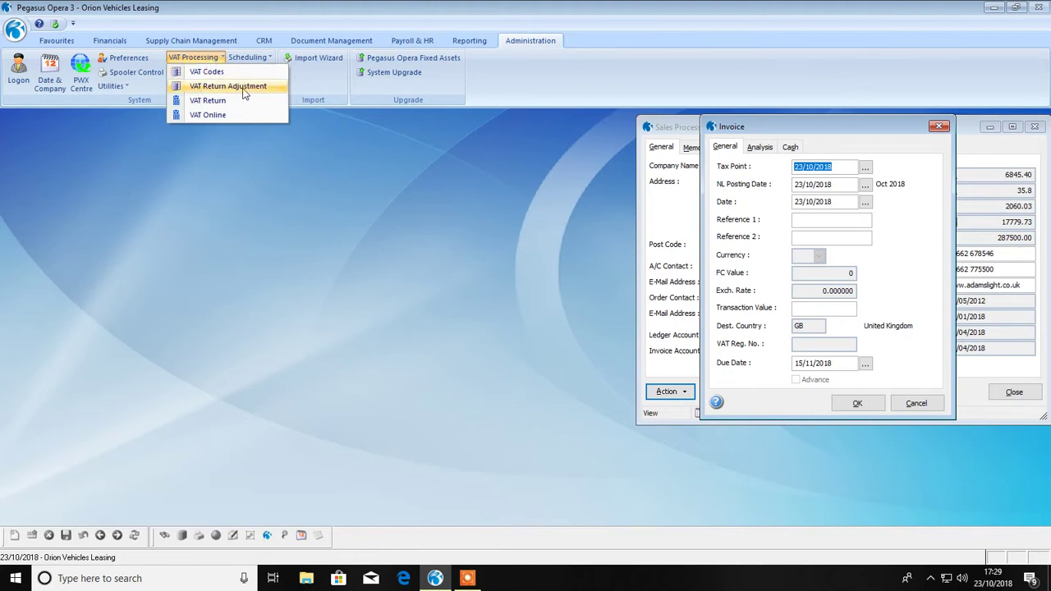
click(349, 216)
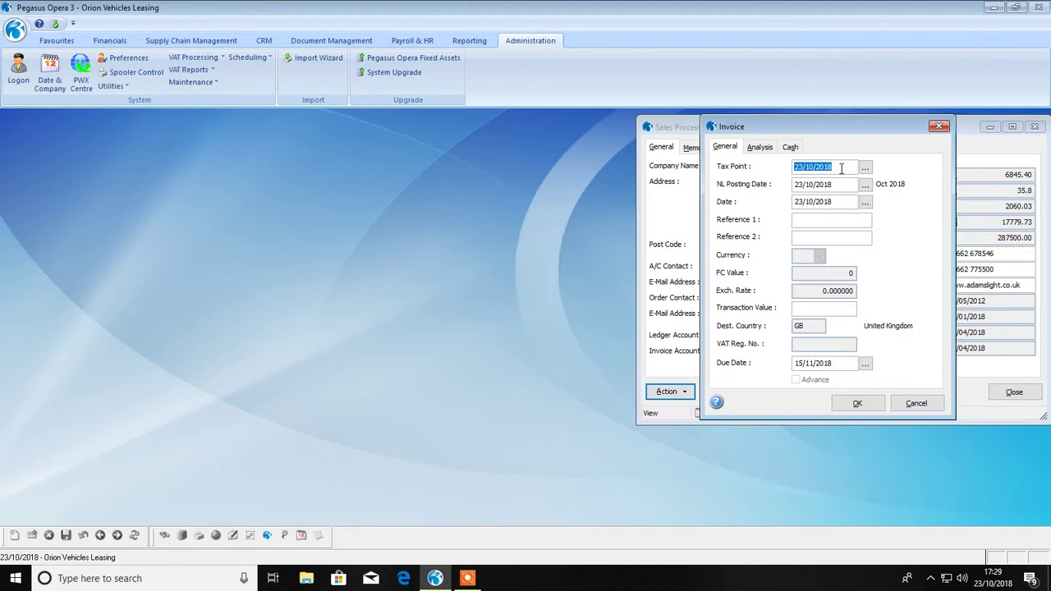
click(918, 404)
click(1015, 392)
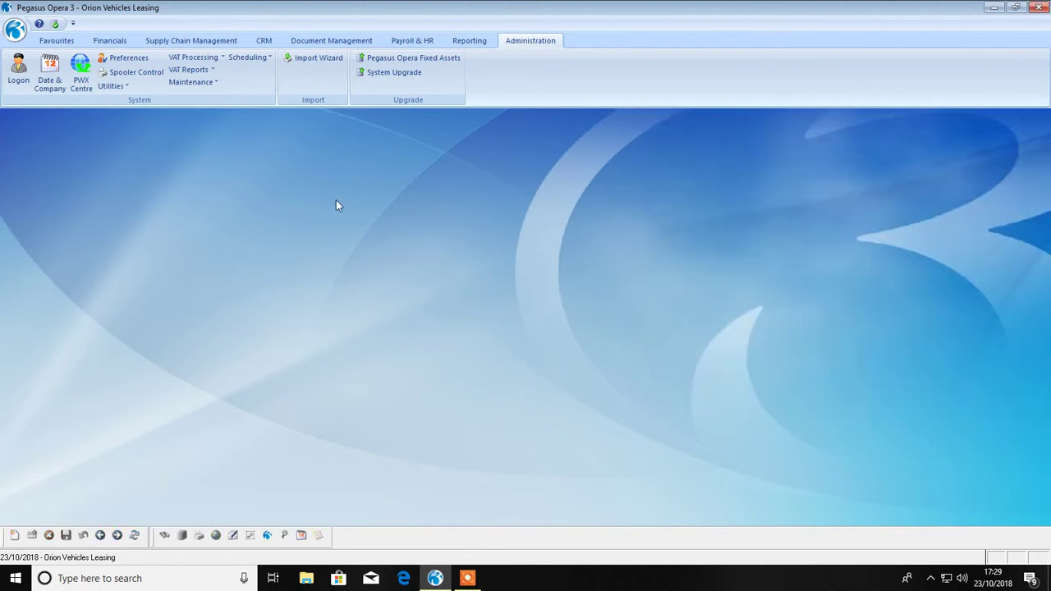
- Run the VAT Return and RCSL for the period ending 30/09/2018 without committing the data, and publish the report to screen
click(194, 57)
click(205, 101)
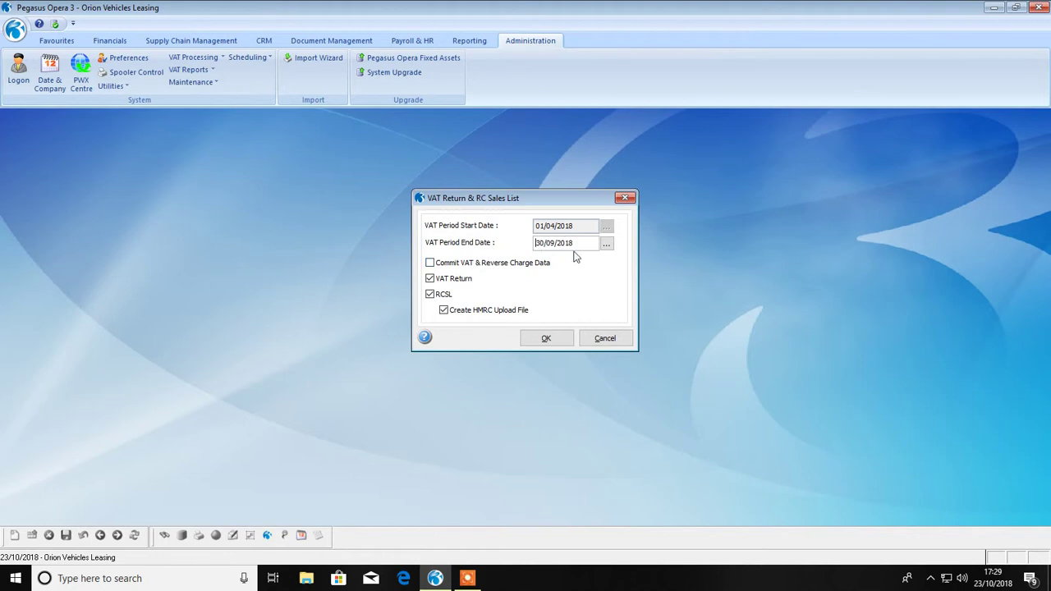
drag(583, 244, 512, 237)
click(548, 338)
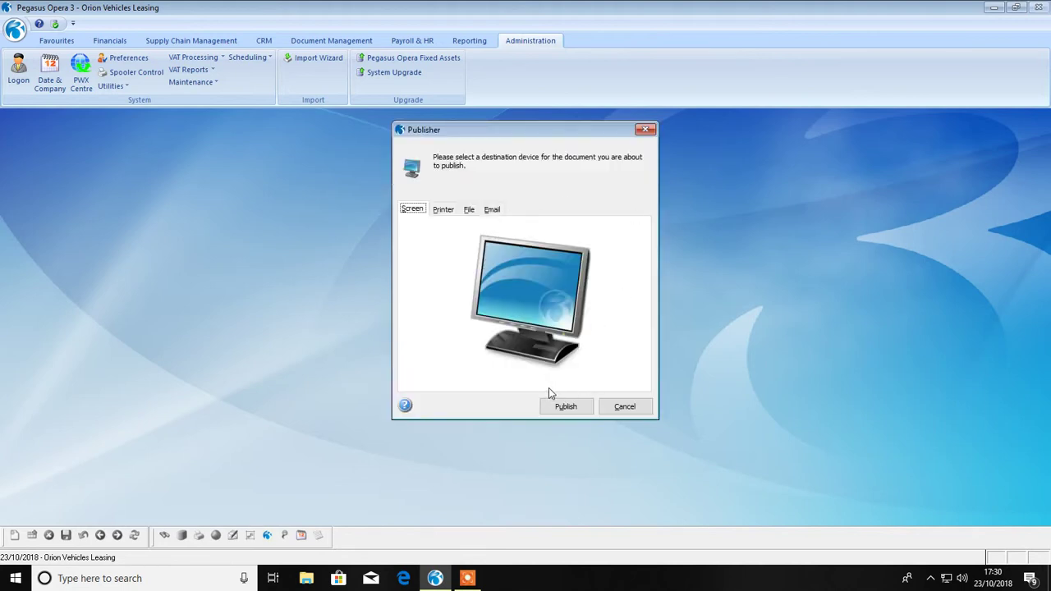
click(563, 406)
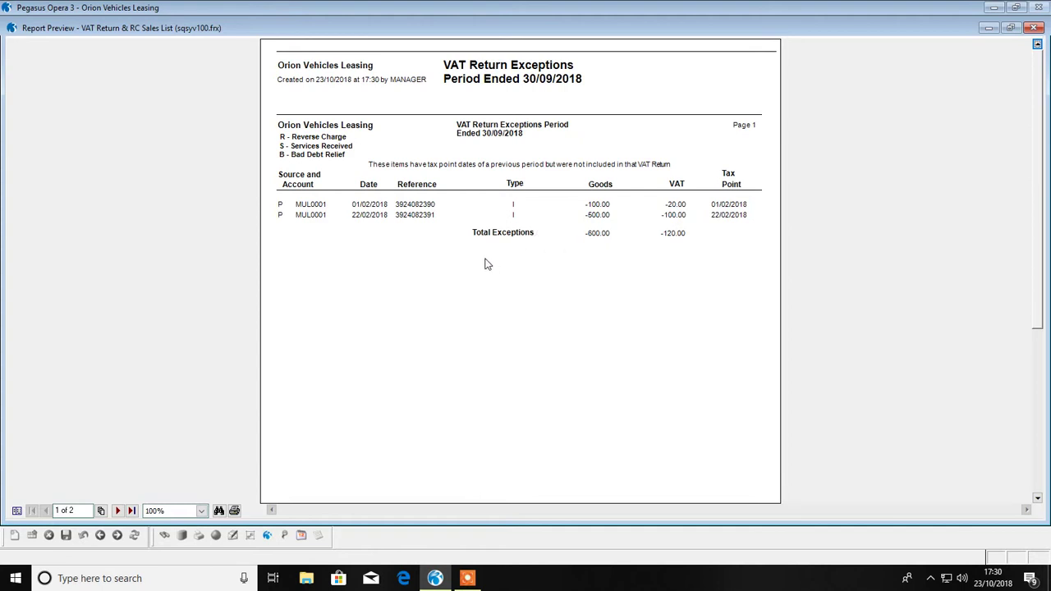
- Examine the VAT Return box figures on the report's last page, and close the preview and its follow-up prompts
click(133, 511)
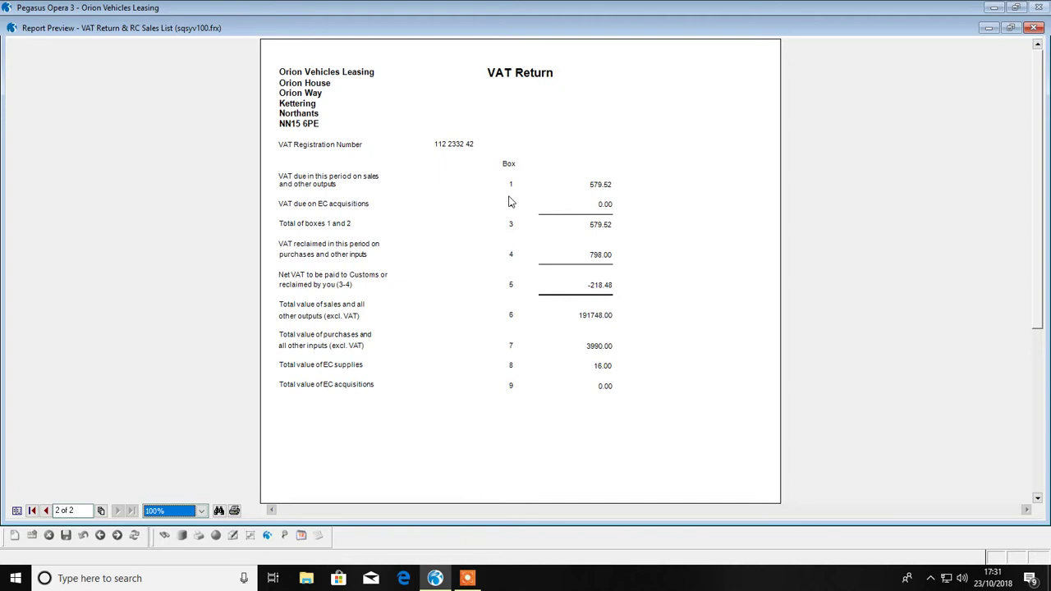
click(1035, 28)
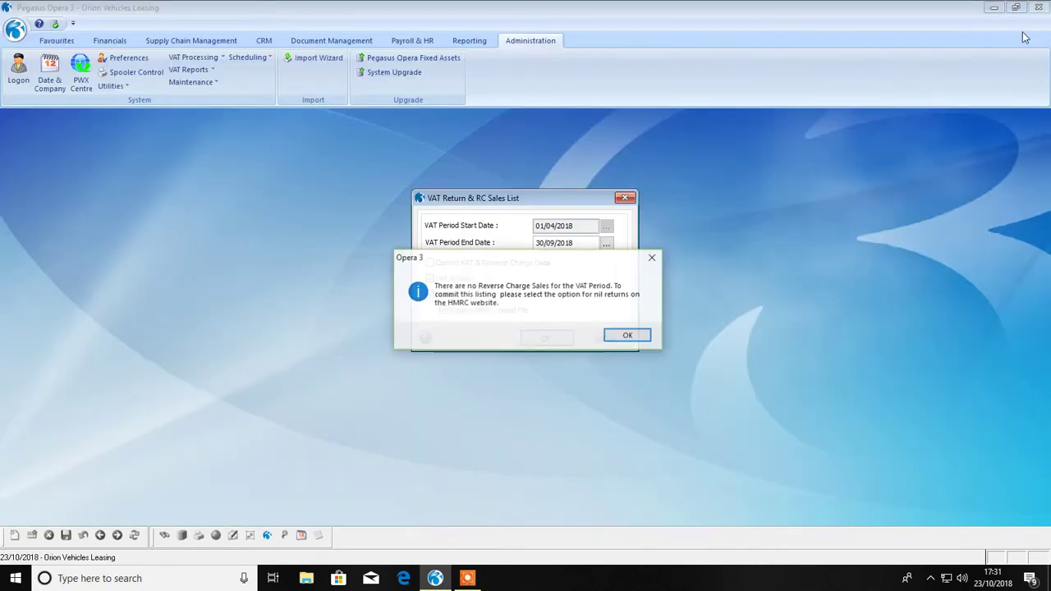
click(628, 338)
click(550, 331)
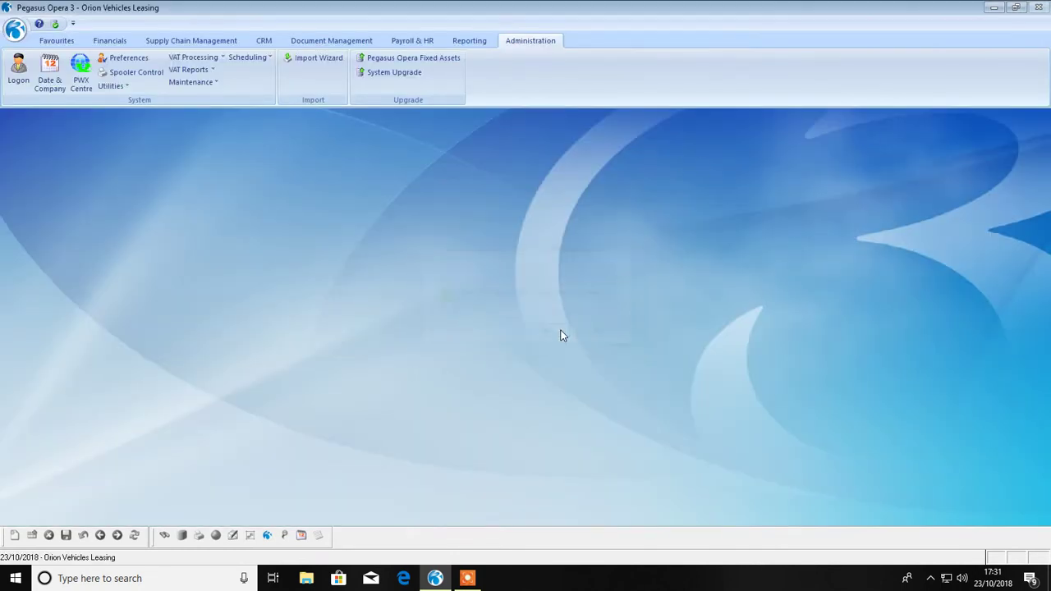
- Run the VAT Return for the period ending 30/09/2018 with Commit VAT & Reverse Charge Data enabled
click(200, 60)
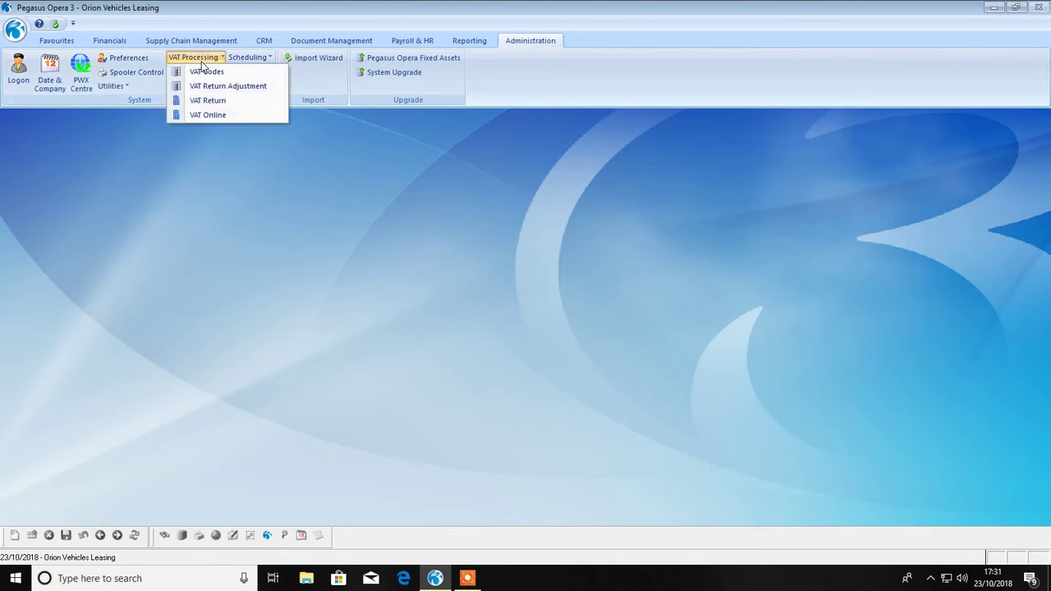
click(253, 101)
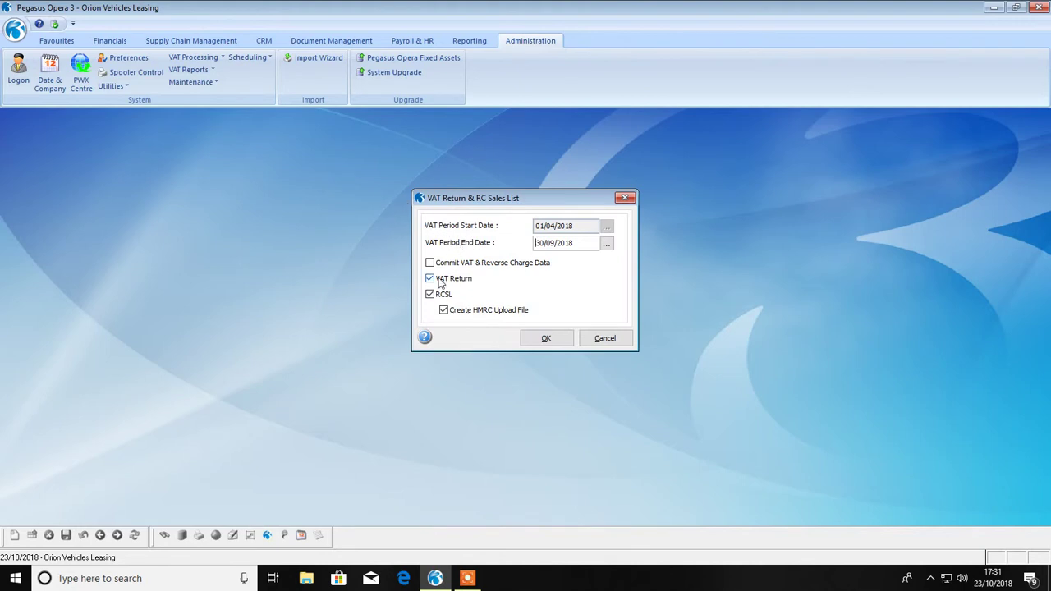
click(429, 263)
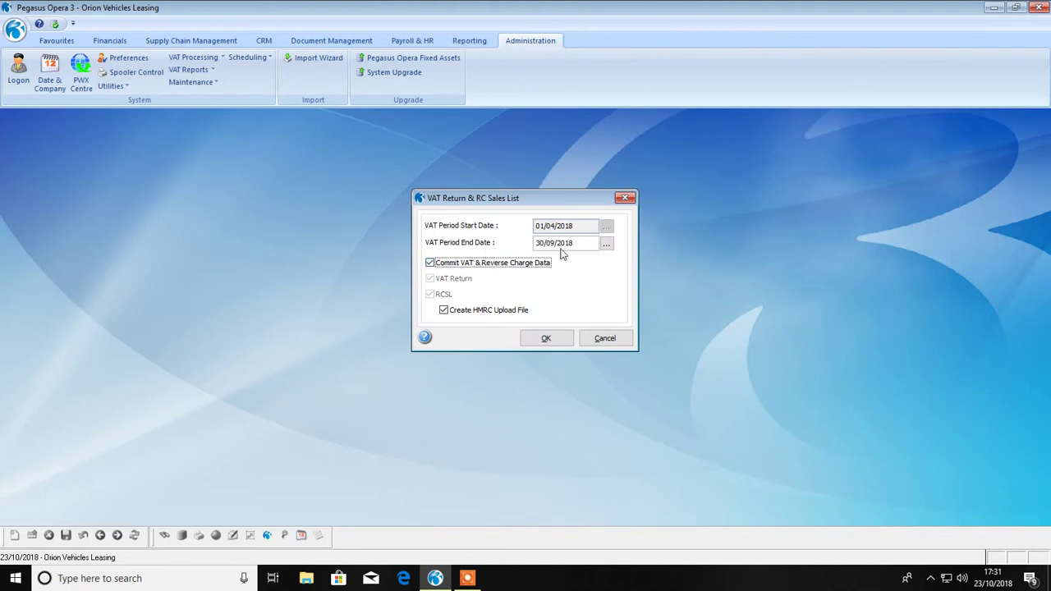
click(540, 338)
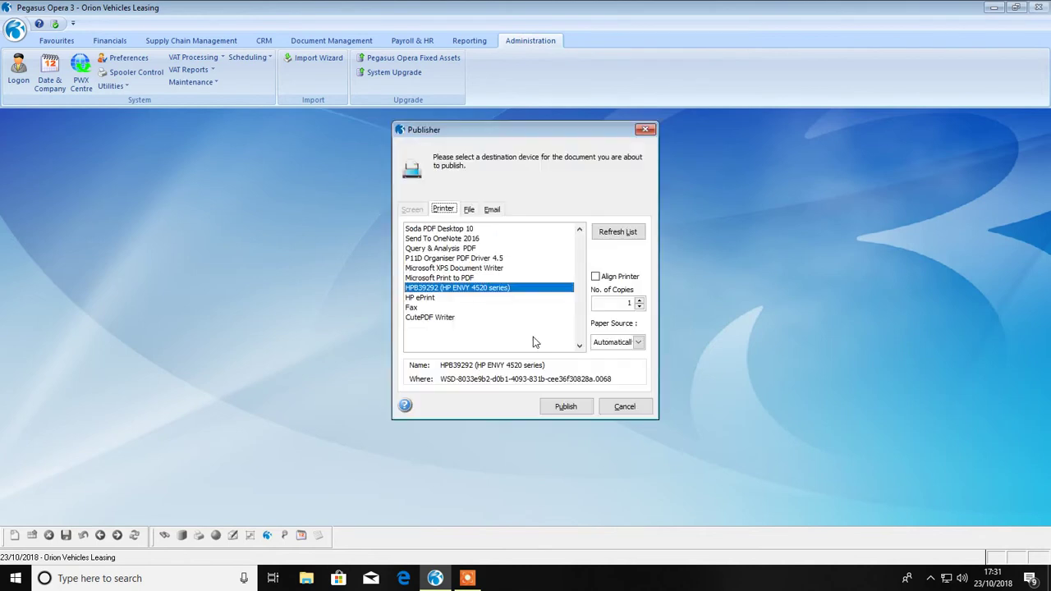
- Publish the committed return as a PDF file named VR and overwrite the existing RCSL upload file
click(470, 210)
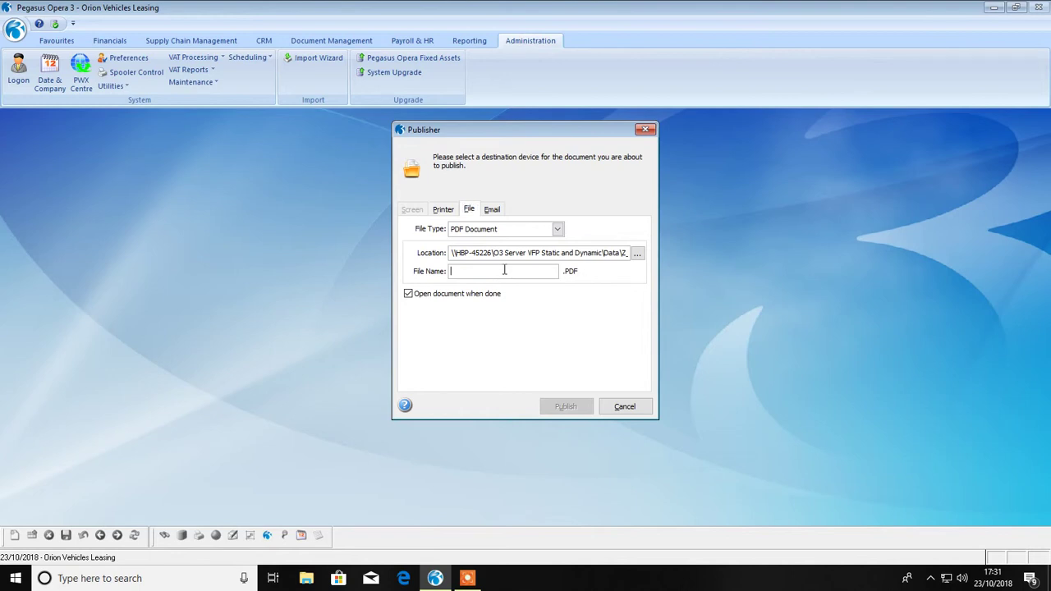
text(VR)
click(563, 408)
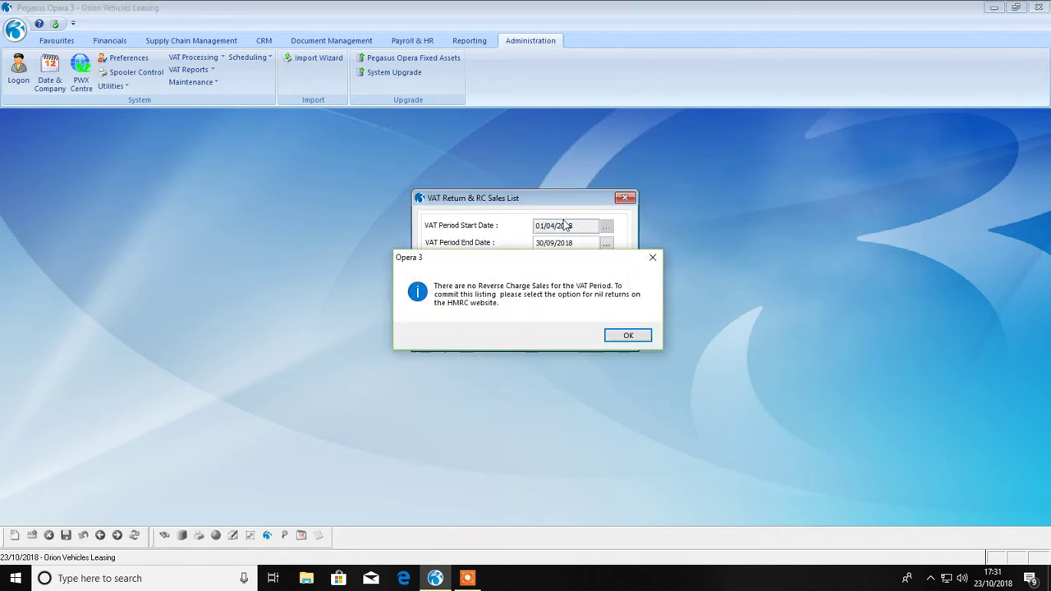
click(640, 338)
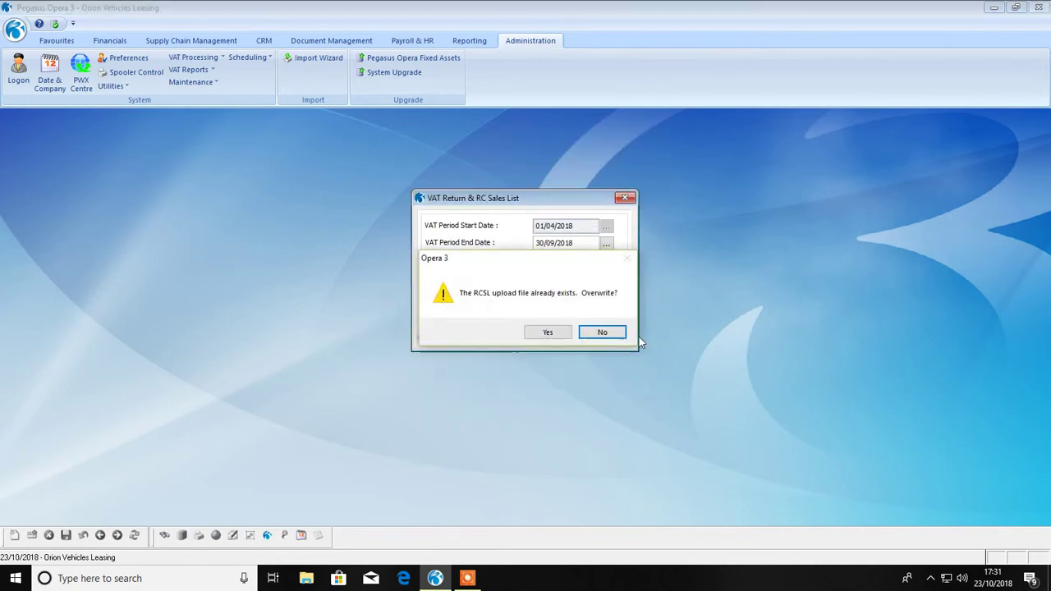
click(558, 332)
- Open VAT Online to examine the committed values and the values to submit, shifting its window slightly
click(195, 61)
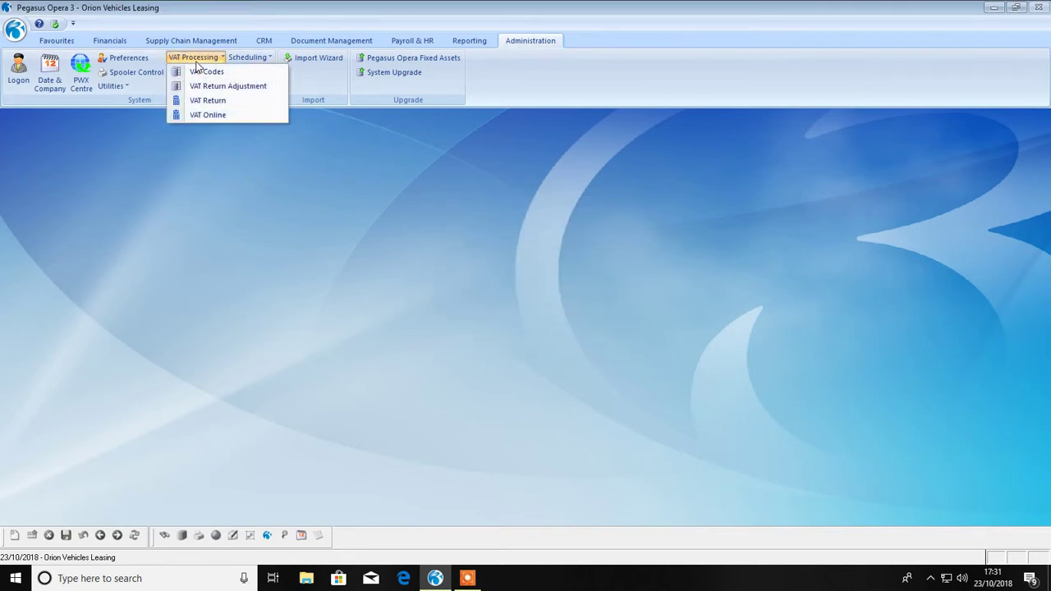
click(226, 116)
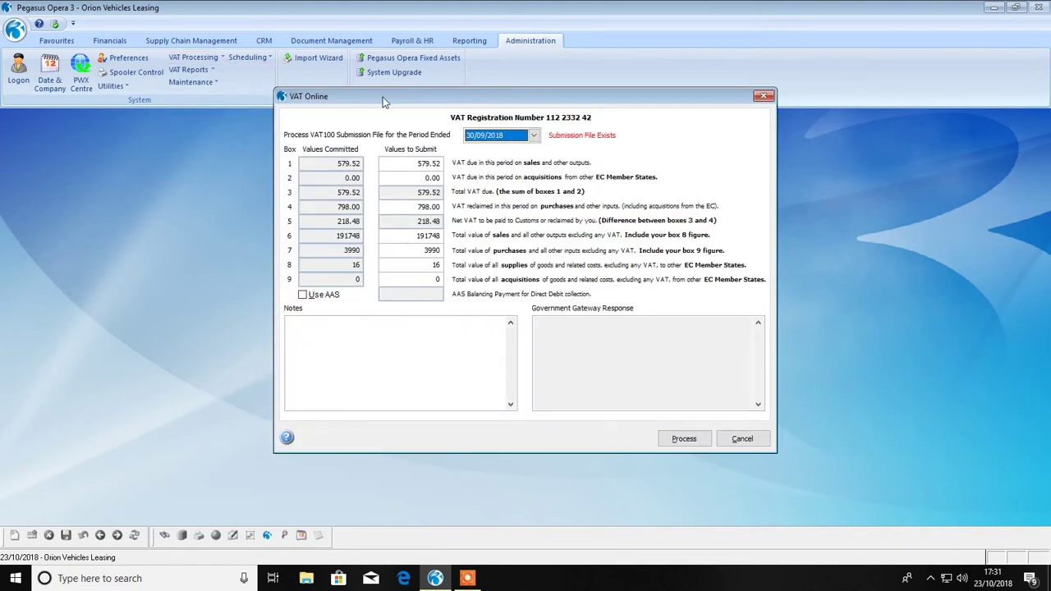
drag(392, 100, 409, 102)
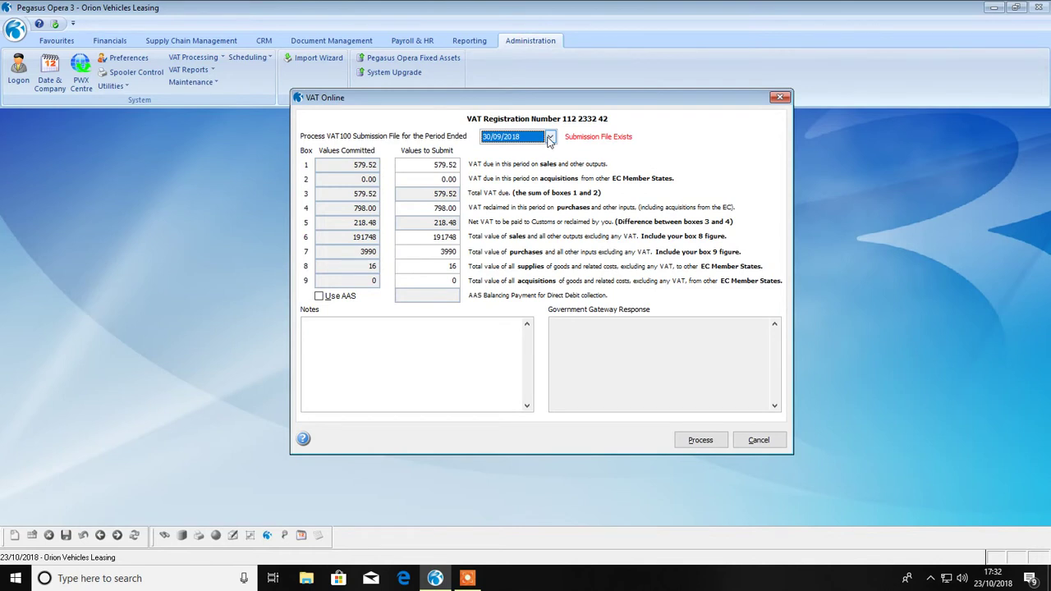
- View the submitted figures for the period ended 28/02/2018, and switch back to the period ended 30/09/2018
click(549, 138)
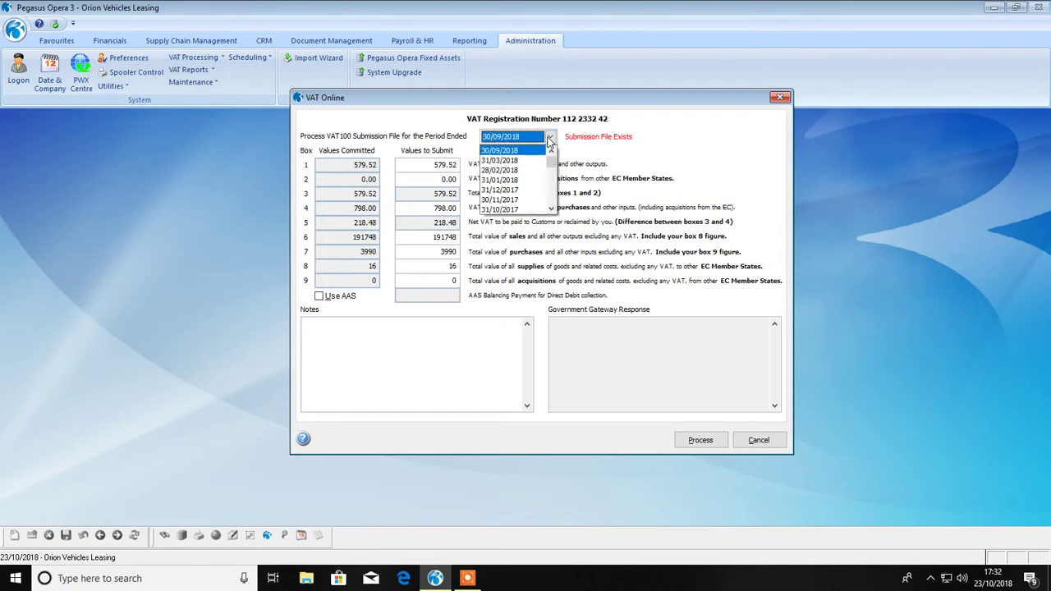
click(519, 170)
click(550, 137)
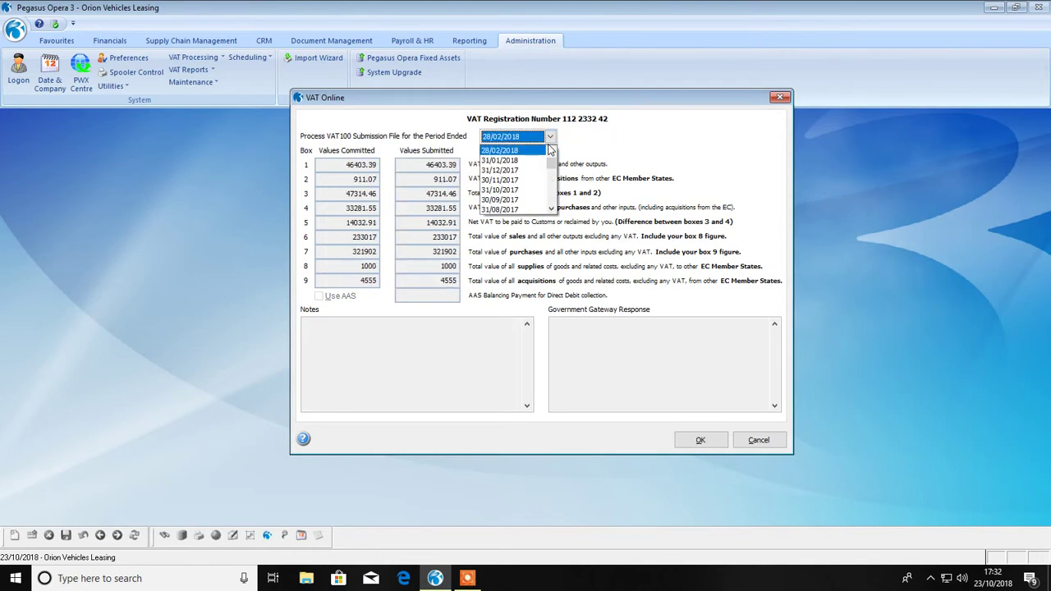
scroll(549, 150, up, 3)
click(536, 156)
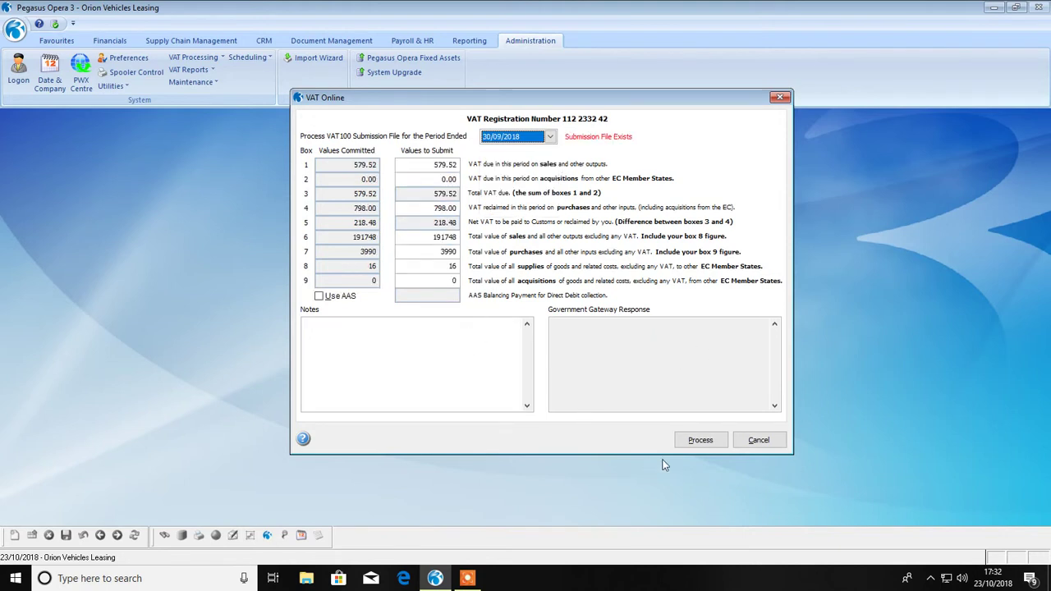
- Create the VAT100 online submission file for tax period 2018-09 without submitting the details now
click(704, 440)
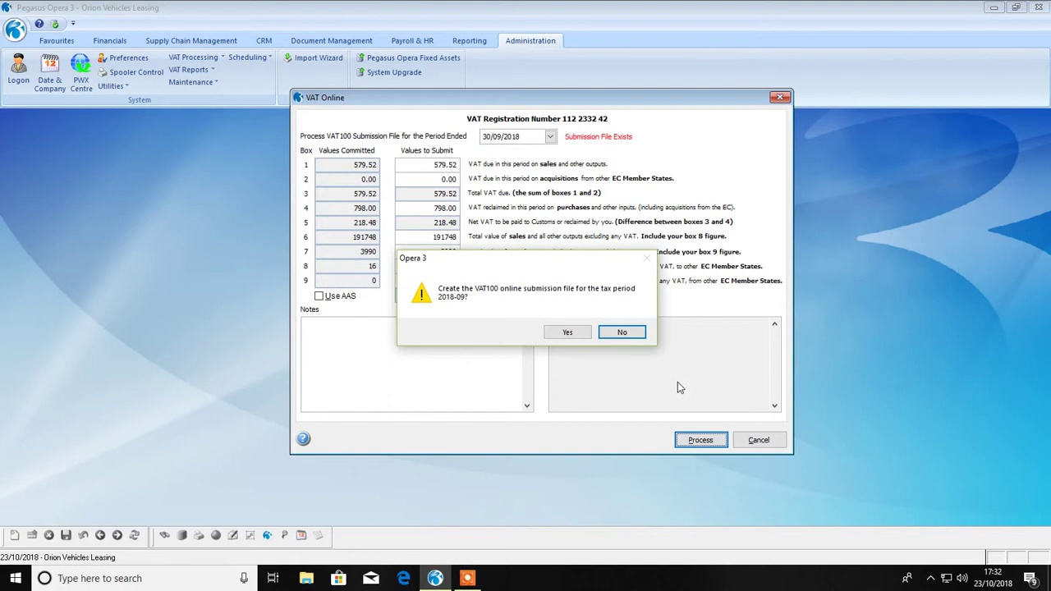
click(571, 331)
click(562, 333)
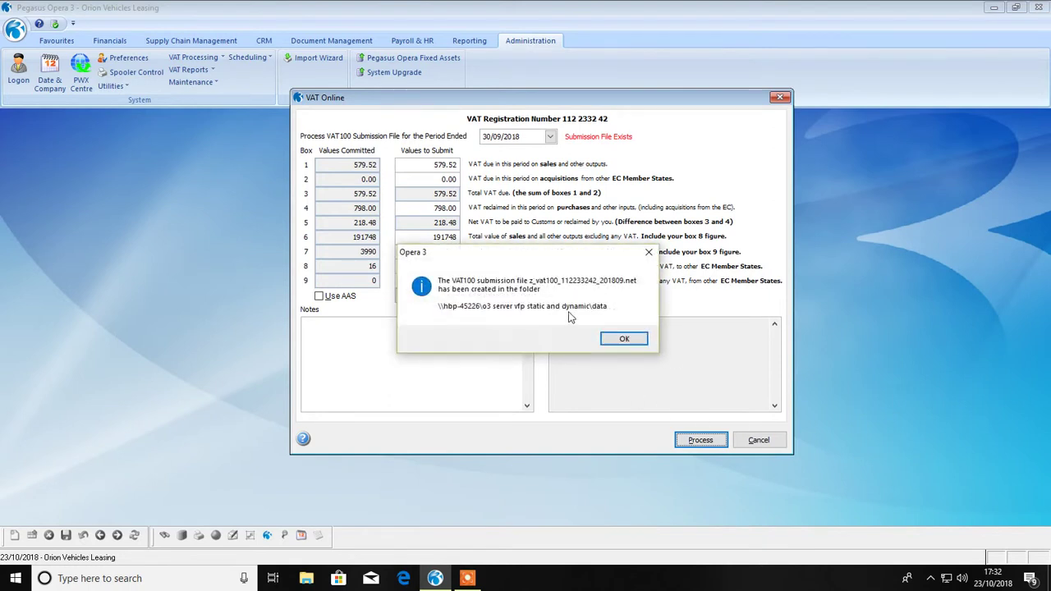
click(635, 340)
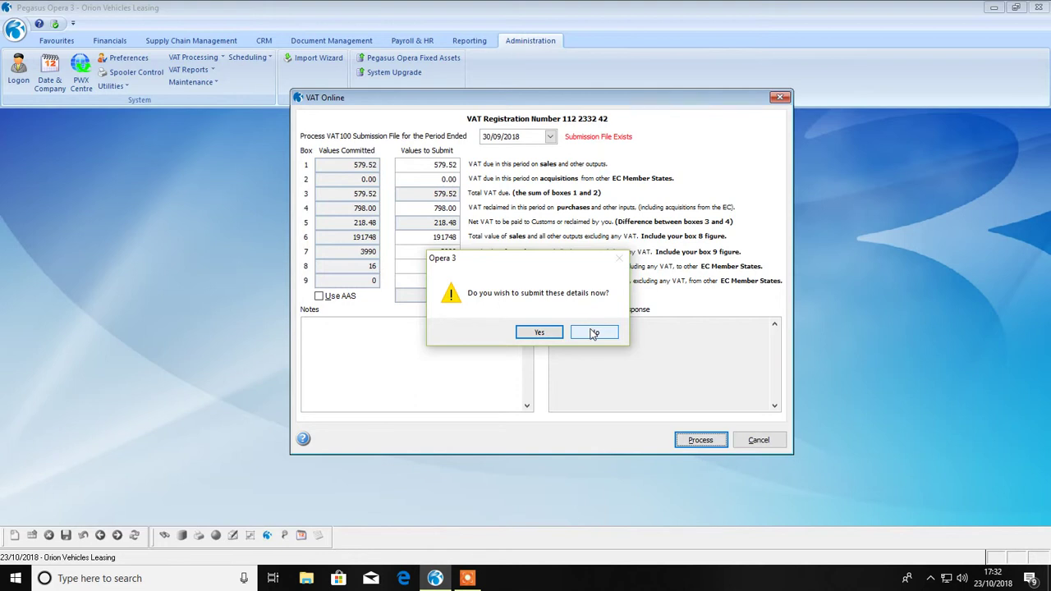
click(593, 332)
click(649, 337)
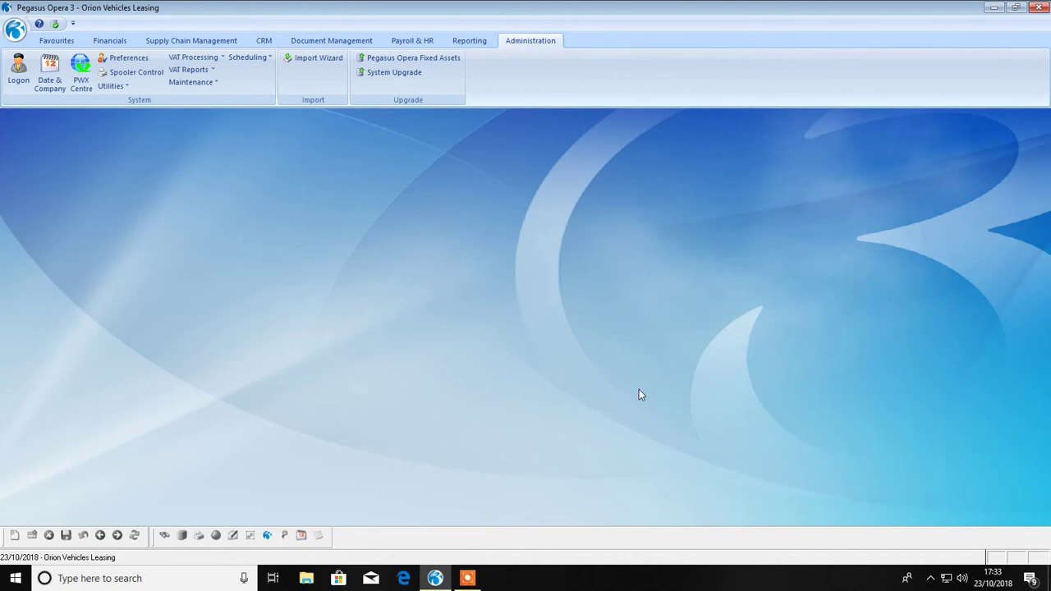
- Reopen the VAT Return function
click(193, 58)
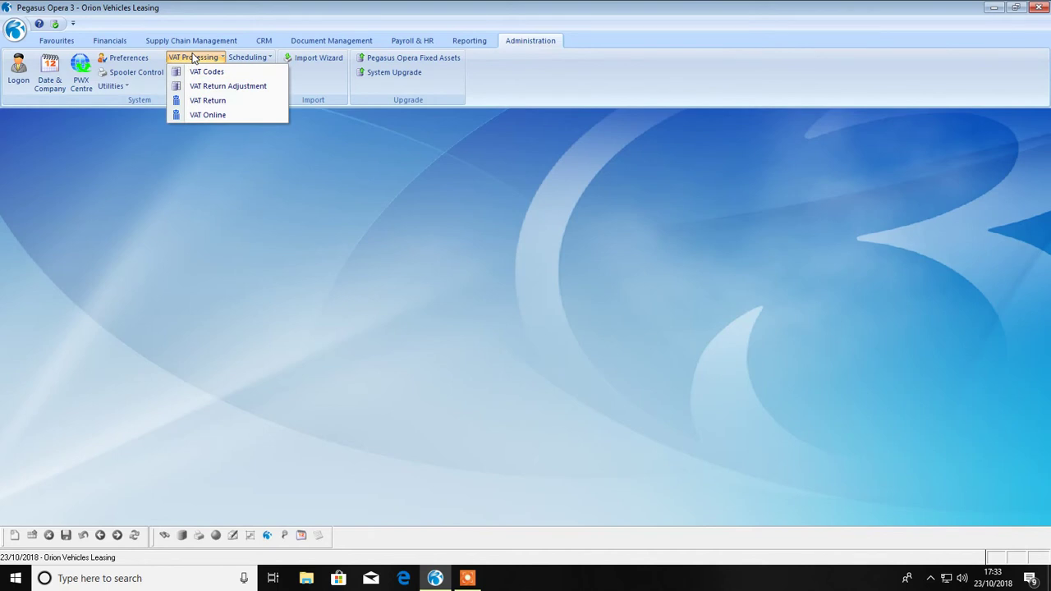
click(208, 100)
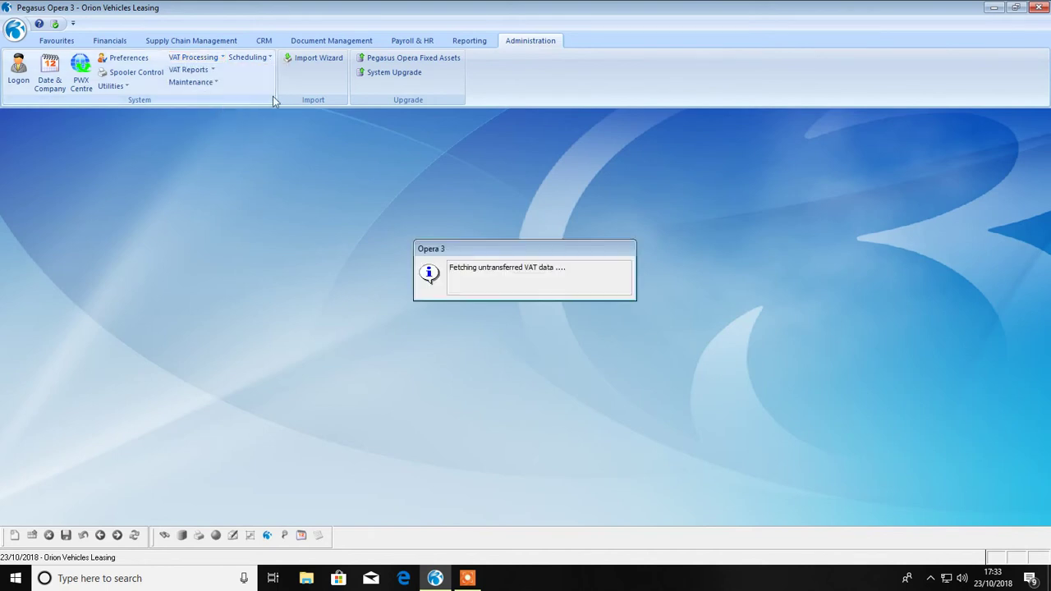